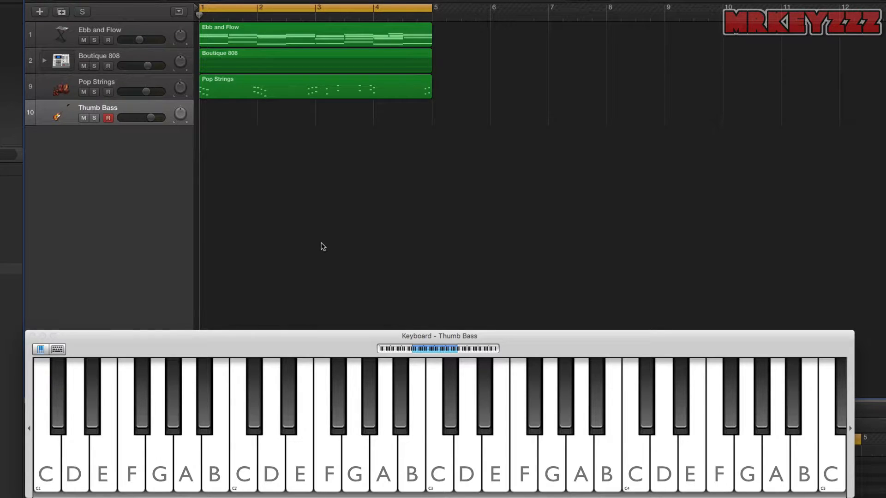
- Handwrite a 4/4 time signature, the chord symbols F and Am, and a barline beside the track regions
{"action": "left_click_drag", "start_coordinate": [476, 46], "coordinate": [487, 64]}
{"action": "left_click_drag", "start_coordinate": [505, 28], "coordinate": [506, 43]}
{"action": "mouse_move", "coordinate": [504, 30]}
{"action": "left_mouse_down"}
{"action": "mouse_move", "coordinate": [516, 26]}
{"action": "mouse_move", "coordinate": [513, 36]}
{"action": "mouse_move", "coordinate": [568, 29]}
{"action": "left_mouse_up"}
{"action": "left_click_drag", "start_coordinate": [614, 53], "coordinate": [612, 91]}
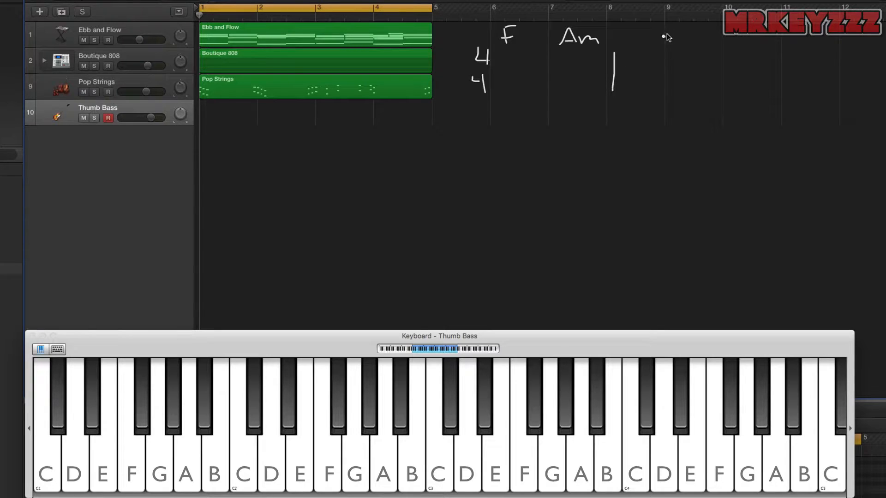
- Handwrite the chord symbols Em and F after the barline and close the chart with a double barline
{"action": "mouse_move", "coordinate": [628, 32]}
{"action": "left_mouse_down"}
{"action": "mouse_move", "coordinate": [628, 42]}
{"action": "mouse_move", "coordinate": [641, 42]}
{"action": "left_mouse_up"}
{"action": "left_click_drag", "start_coordinate": [629, 37], "coordinate": [639, 37]}
{"action": "left_click_drag", "start_coordinate": [629, 32], "coordinate": [695, 42]}
{"action": "left_click_drag", "start_coordinate": [696, 31], "coordinate": [709, 30]}
{"action": "left_click_drag", "start_coordinate": [696, 36], "coordinate": [705, 36]}
{"action": "mouse_move", "coordinate": [695, 42]}
{"action": "left_mouse_down"}
{"action": "mouse_move", "coordinate": [709, 41]}
{"action": "mouse_move", "coordinate": [736, 81]}
{"action": "mouse_move", "coordinate": [746, 82]}
{"action": "left_mouse_up"}
{"action": "left_click", "coordinate": [674, 75]}
- Draw a half note under each of the four chord symbols F, Am, Em and F
{"action": "mouse_move", "coordinate": [516, 77]}
{"action": "left_mouse_down"}
{"action": "mouse_move", "coordinate": [509, 82]}
{"action": "mouse_move", "coordinate": [521, 59]}
{"action": "left_mouse_up"}
{"action": "left_click_drag", "start_coordinate": [571, 75], "coordinate": [565, 83]}
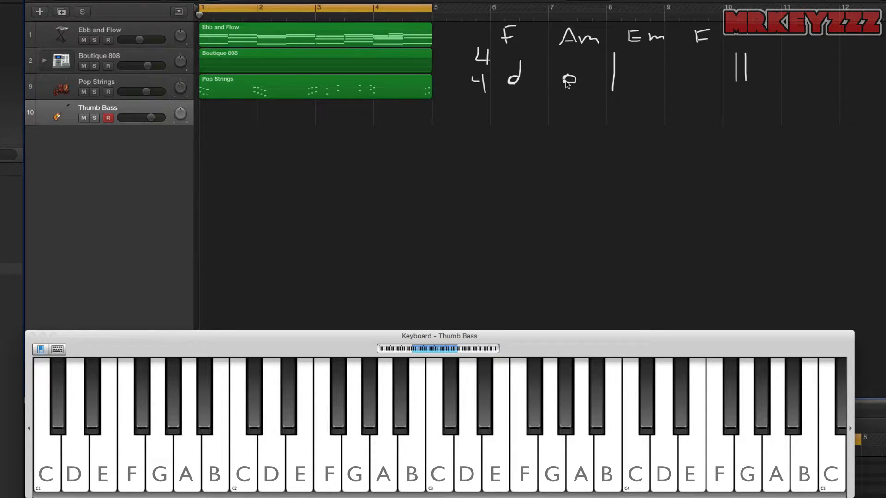
{"action": "left_click_drag", "start_coordinate": [641, 79], "coordinate": [646, 57]}
{"action": "mouse_move", "coordinate": [695, 72]}
{"action": "left_mouse_down"}
{"action": "mouse_move", "coordinate": [686, 80]}
{"action": "mouse_move", "coordinate": [696, 81]}
{"action": "mouse_move", "coordinate": [699, 51]}
{"action": "left_mouse_up"}
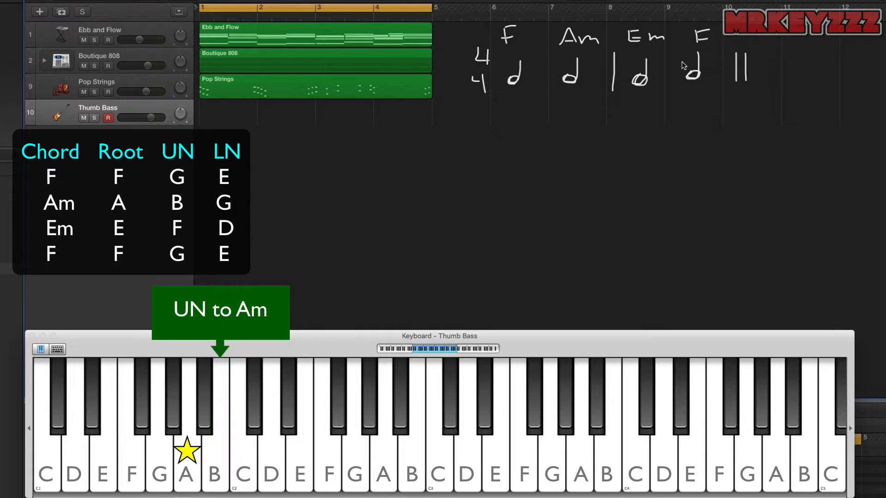
- Record a four-bar Thumb Bass line of chord roots with one upper neighbor leading into each chord, and review its notes
{"action": "key", "text": "r"}
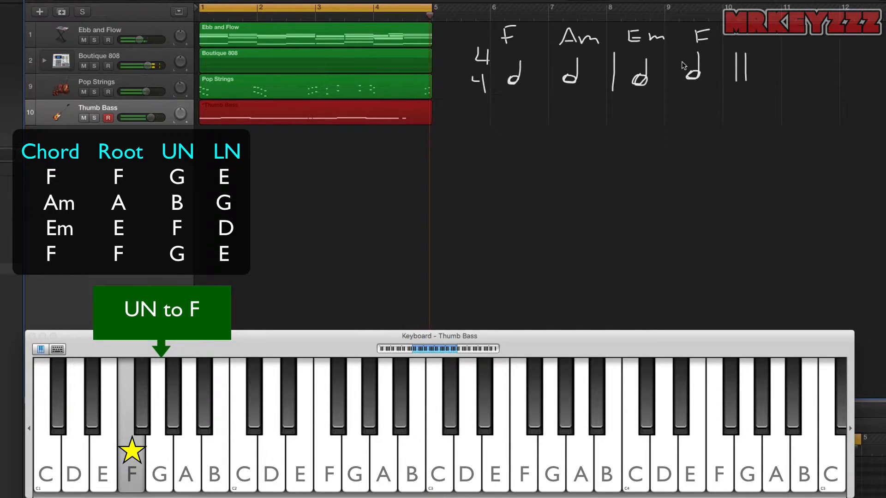
{"action": "key", "text": "space"}
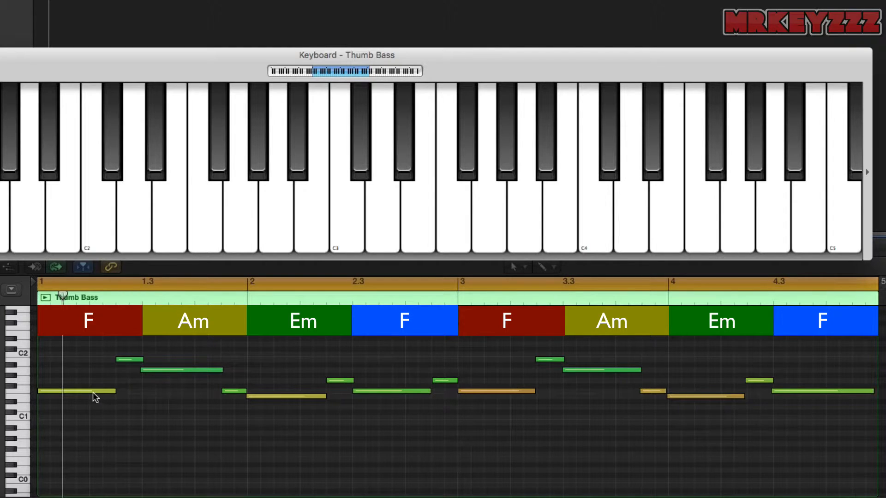
{"action": "mouse_move", "coordinate": [98, 390]}
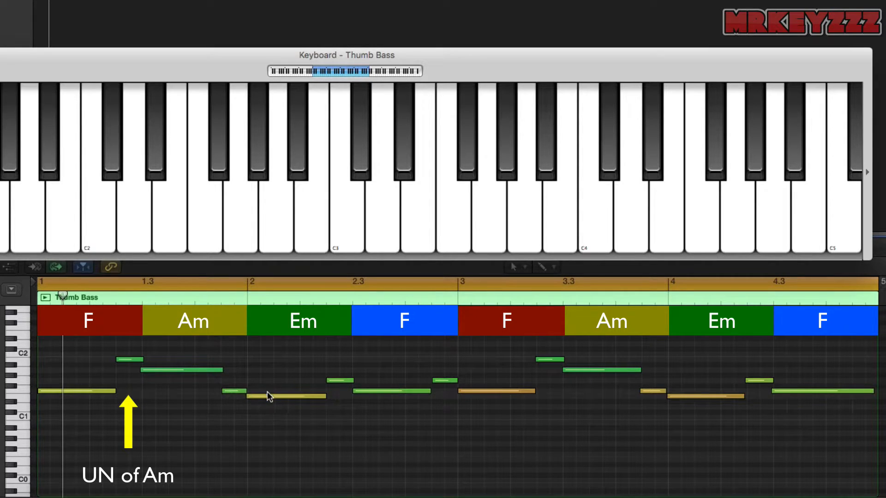
{"action": "mouse_move", "coordinate": [272, 397]}
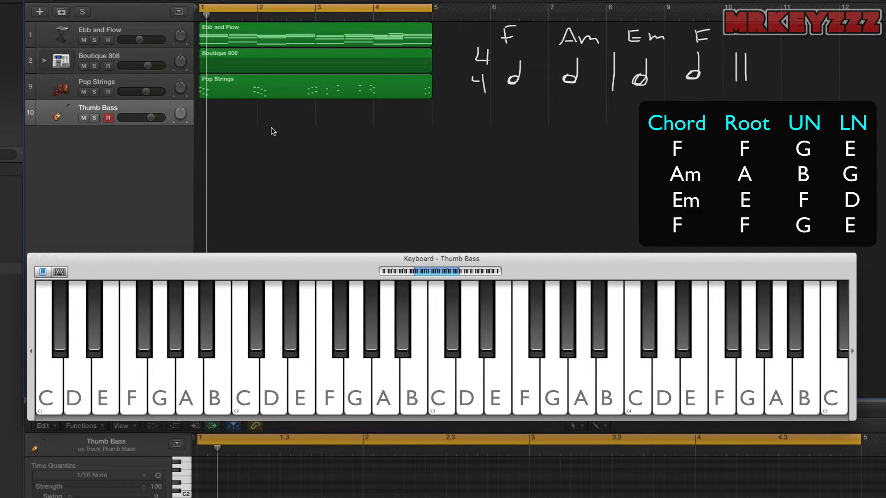
- Record another Thumb Bass take from bar 1 with upper neighbors leading into the chord roots, and bring its notes into view
{"action": "key", "text": "Return"}
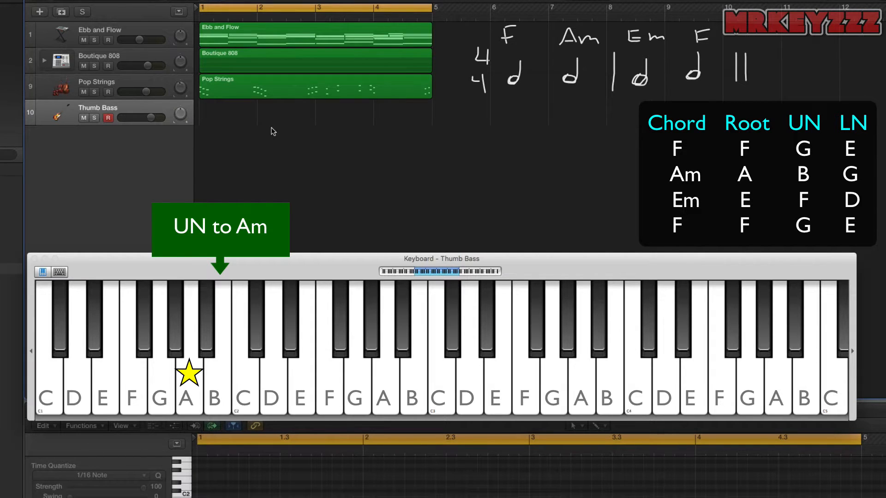
{"action": "key", "text": "r"}
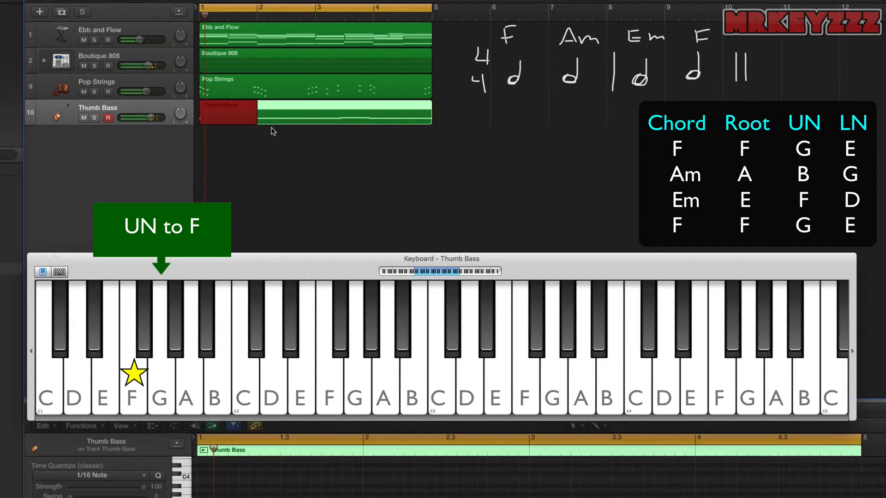
{"action": "key", "text": "space"}
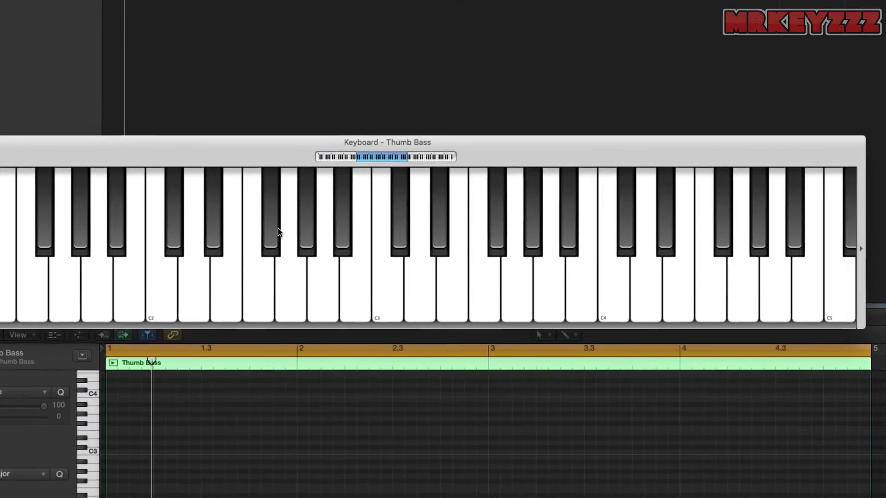
{"action": "scroll", "coordinate": [199, 363], "scroll_direction": "down", "scroll_amount": 5}
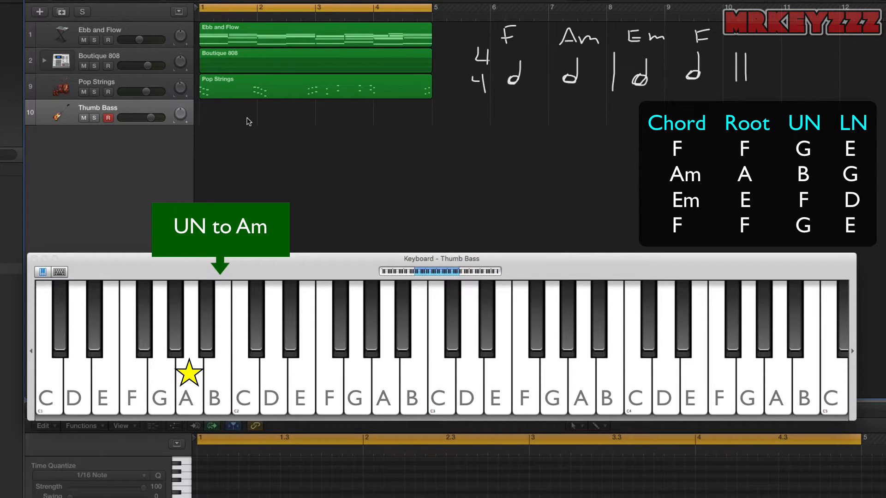
- Record a Thumb Bass take striking each upper neighbor twice before the next root, and delete the region
{"action": "key", "text": "r"}
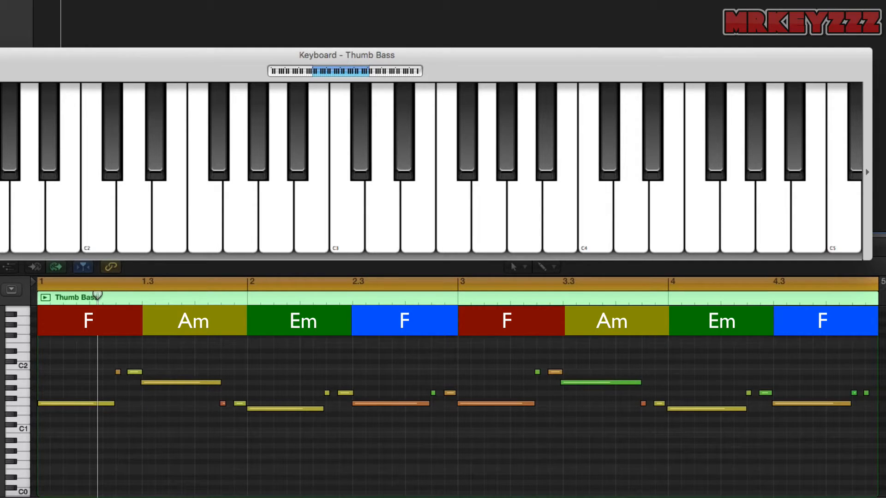
{"action": "key", "text": "Delete"}
{"action": "key", "text": "Return"}
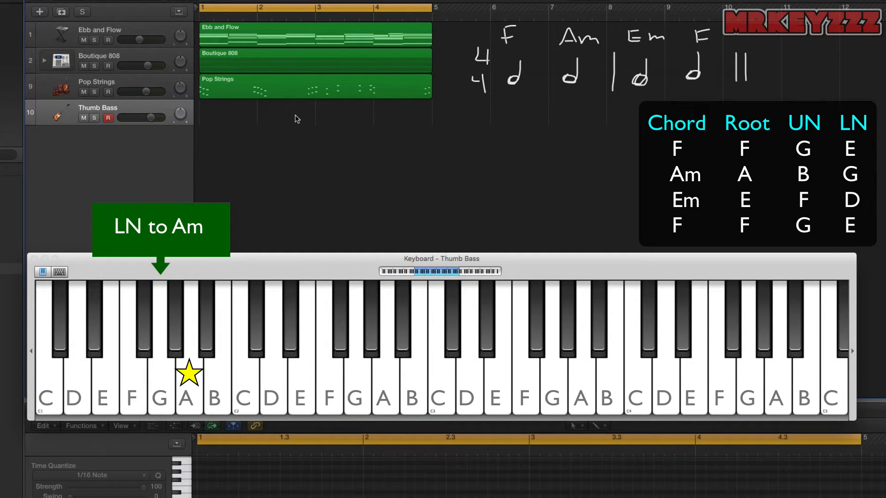
- Record two trial Thumb Bass takes with lower neighbors leading into the chord roots, deleting each region
{"action": "key", "text": "r"}
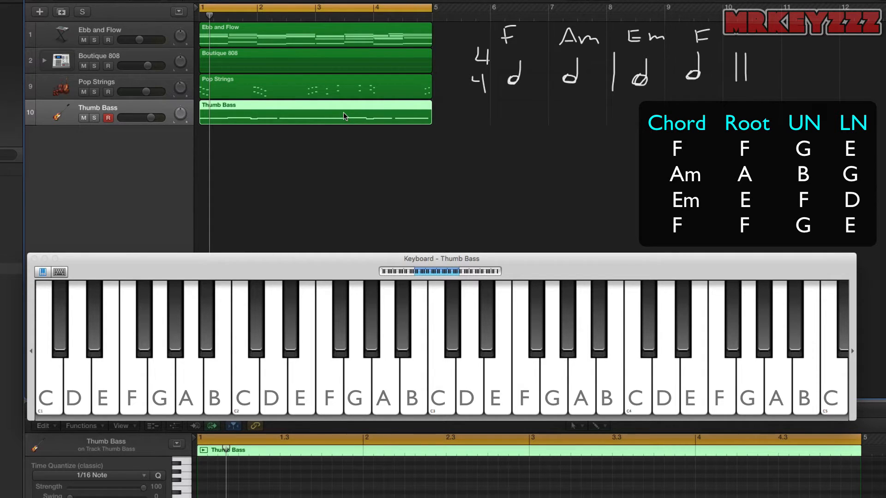
{"action": "key", "text": "Delete"}
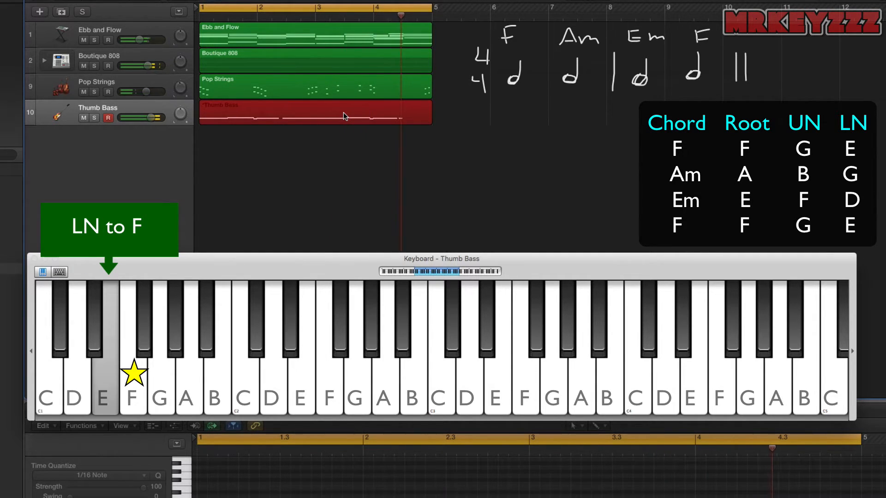
{"action": "key", "text": "space"}
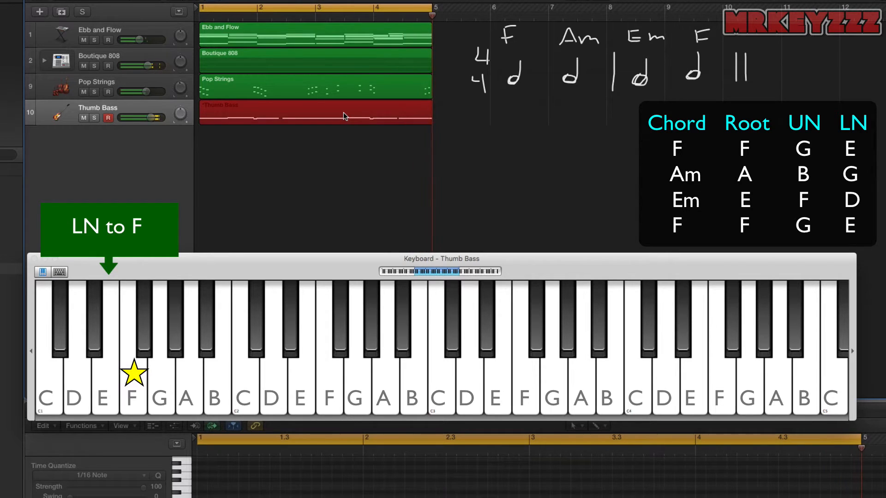
{"action": "key", "text": "space"}
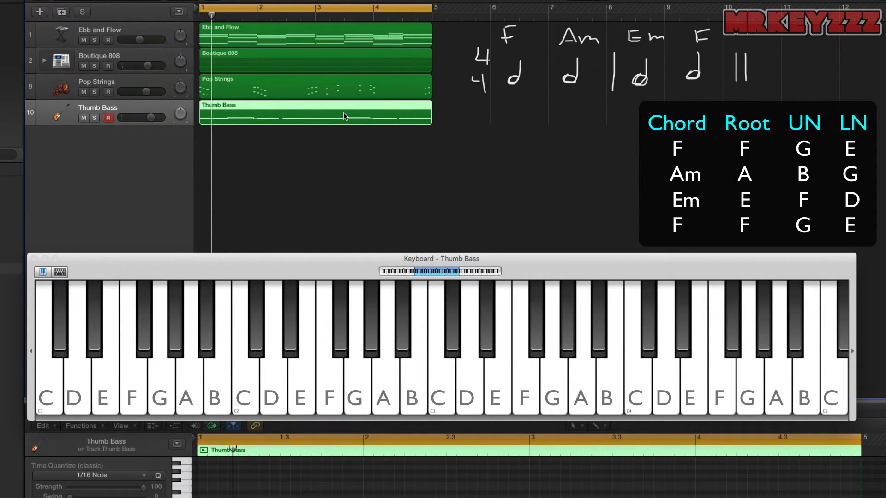
{"action": "key", "text": "Delete"}
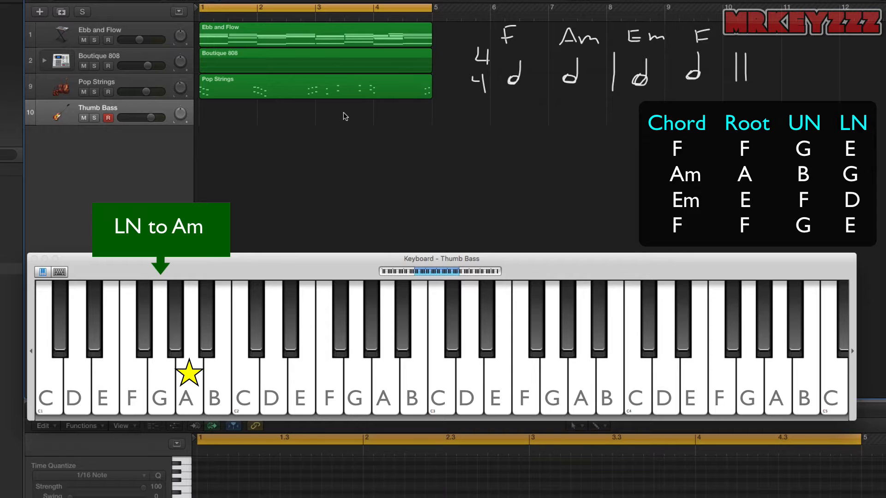
- Record a Thumb Bass take striking each lower neighbor twice before the next root, and review its notes
{"action": "key", "text": "r"}
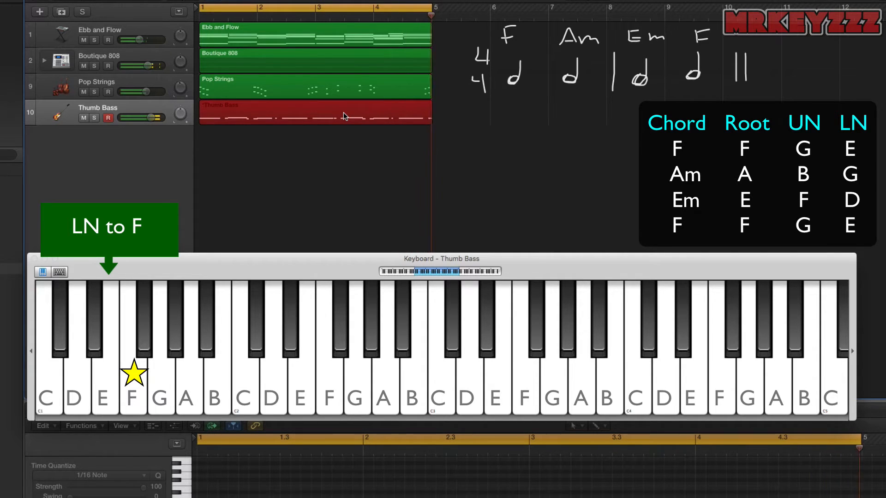
{"action": "key", "text": "space"}
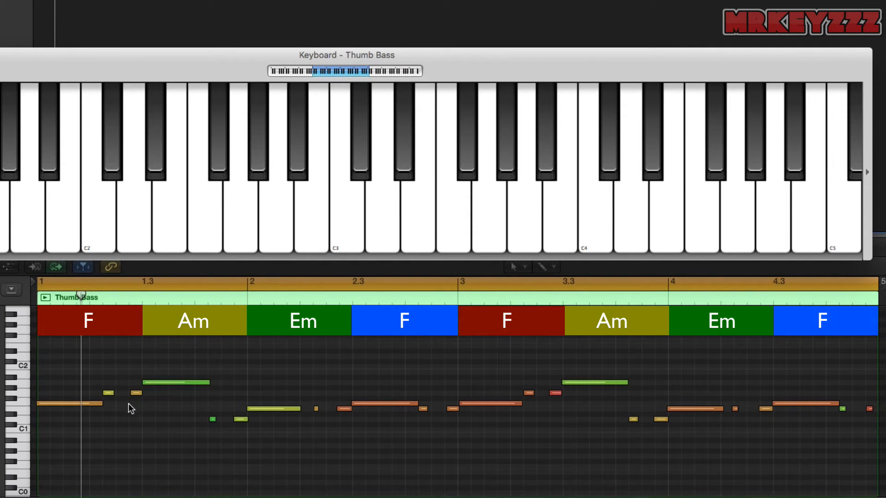
{"action": "left_click_drag", "start_coordinate": [81, 295], "coordinate": [89, 297]}
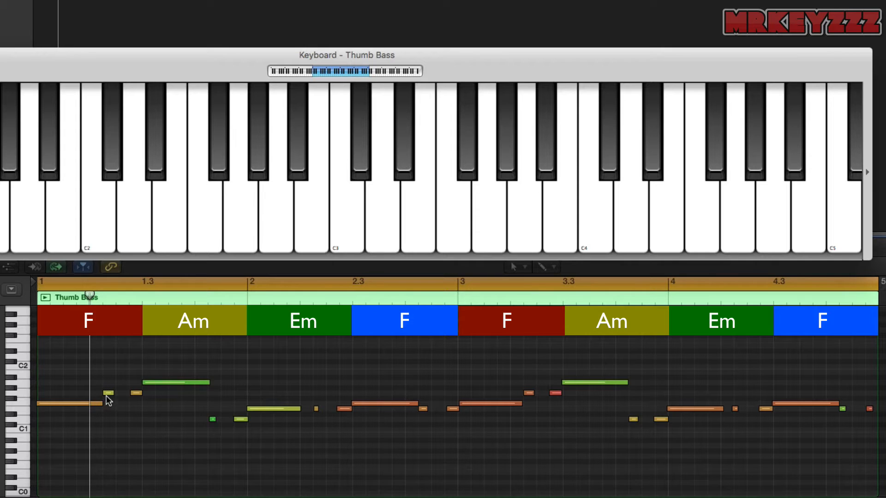
{"action": "left_click", "coordinate": [195, 296]}
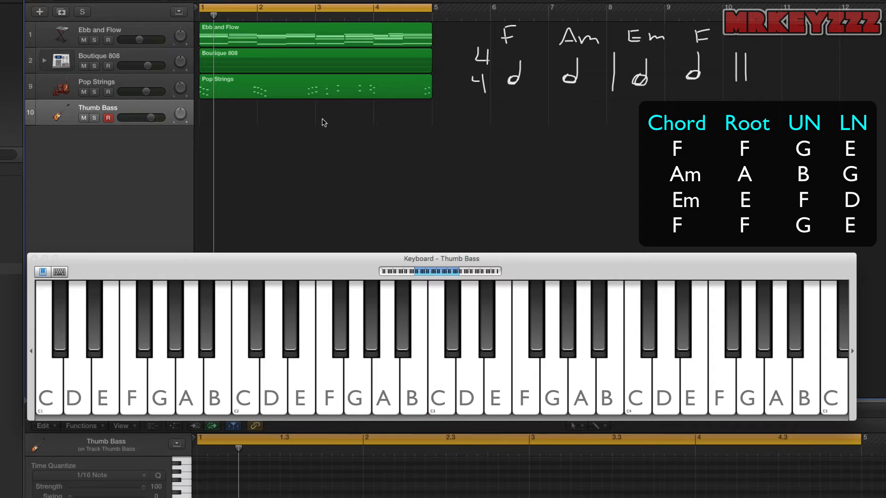
- Record a further four-bar Thumb Bass take from bar 1, leading into the chord roots with neighbor notes
{"action": "key", "text": "Return"}
{"action": "key", "text": "r"}
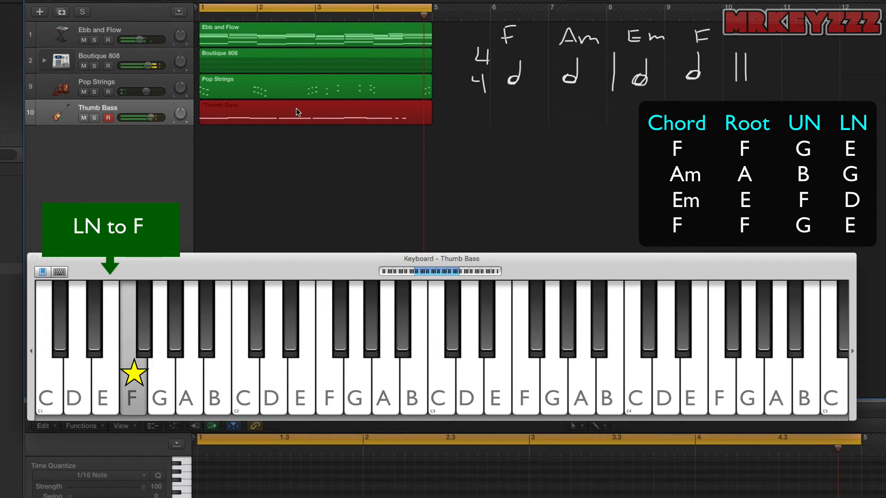
{"action": "key", "text": "space"}
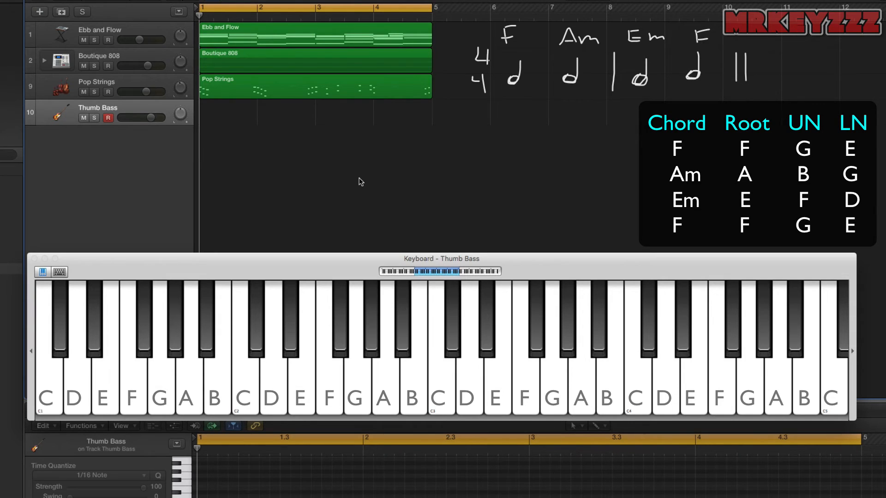
- Record a busier four-bar Thumb Bass line combining chord roots, fifths and neighbor notes
{"action": "key", "text": "r"}
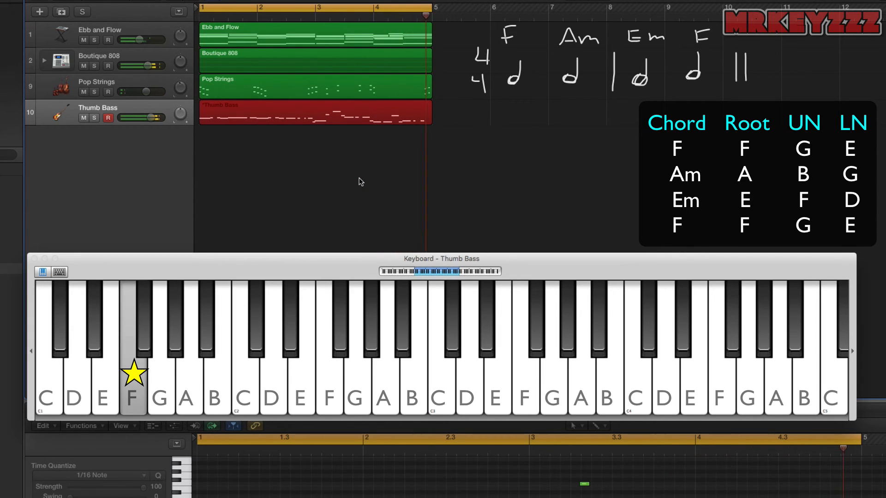
{"action": "key", "text": "space"}
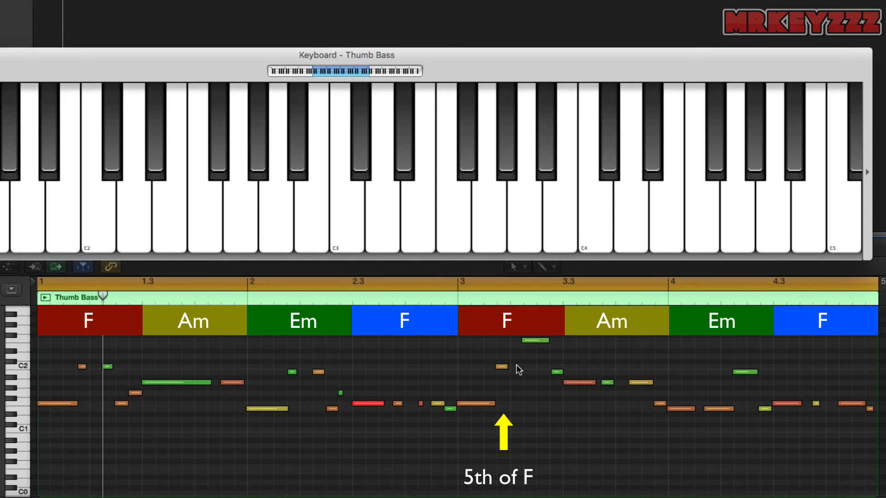
- Examine the pitches of the recorded bass notes across the Am and Em chords in bars 3 and 4
{"action": "left_click", "coordinate": [554, 373]}
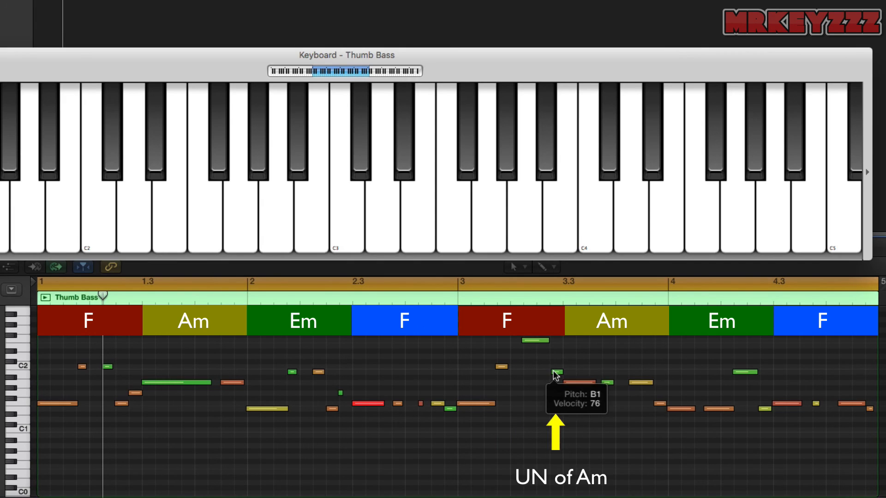
{"action": "left_click", "coordinate": [577, 382]}
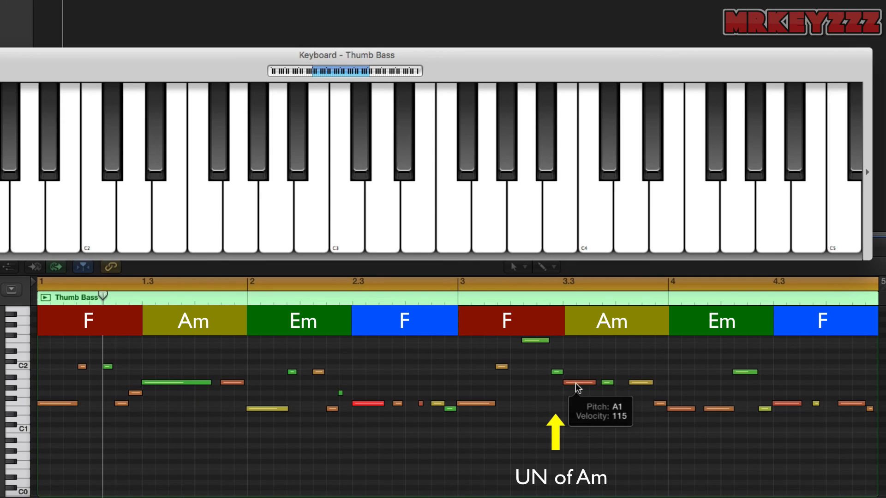
{"action": "left_click", "coordinate": [605, 383]}
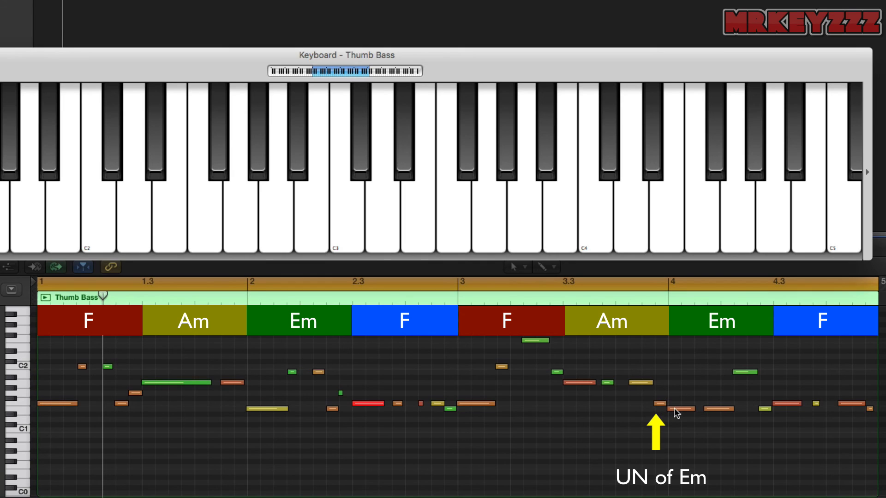
{"action": "left_click", "coordinate": [743, 376]}
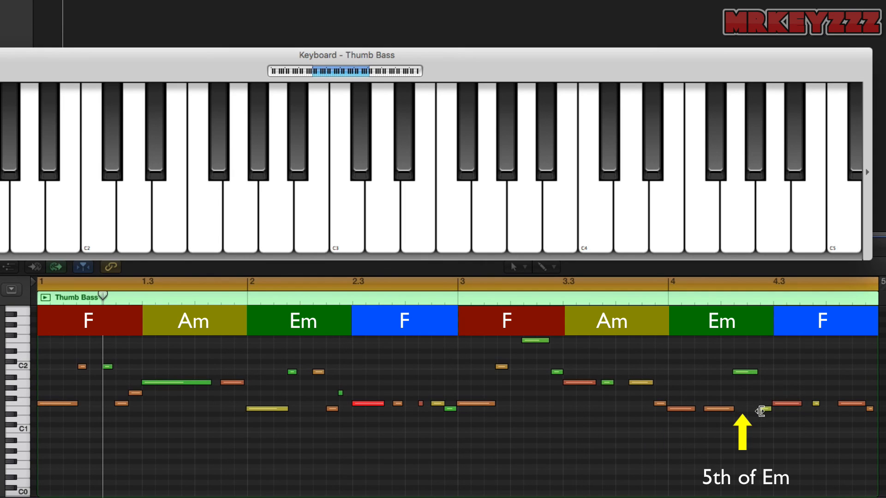
{"action": "mouse_move", "coordinate": [766, 410]}
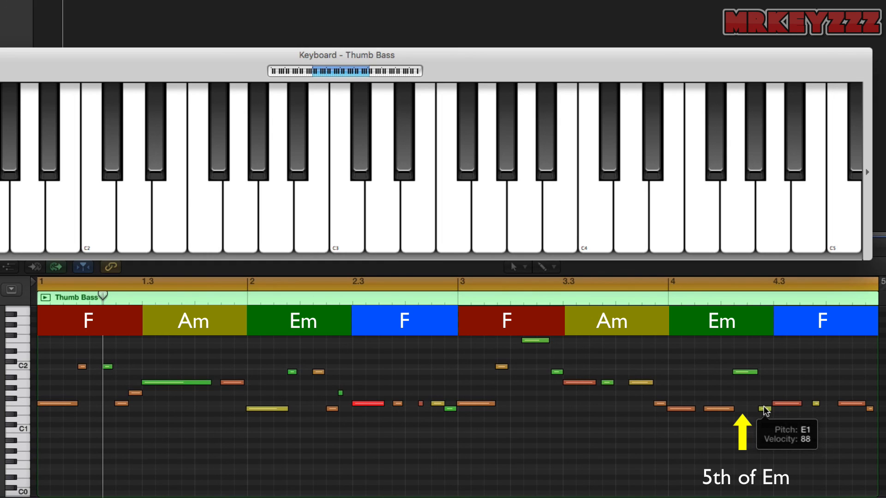